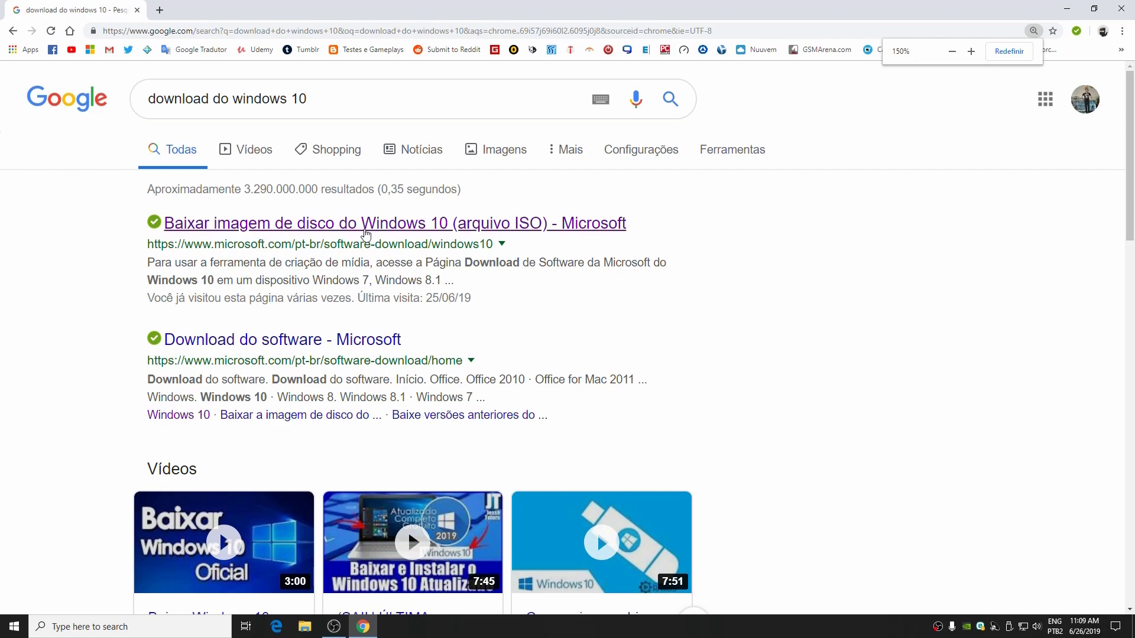
Open Microsoft's Windows 10 disc image result from the search and download the media creation tool.
left_click_drag(147, 245, 514, 248)
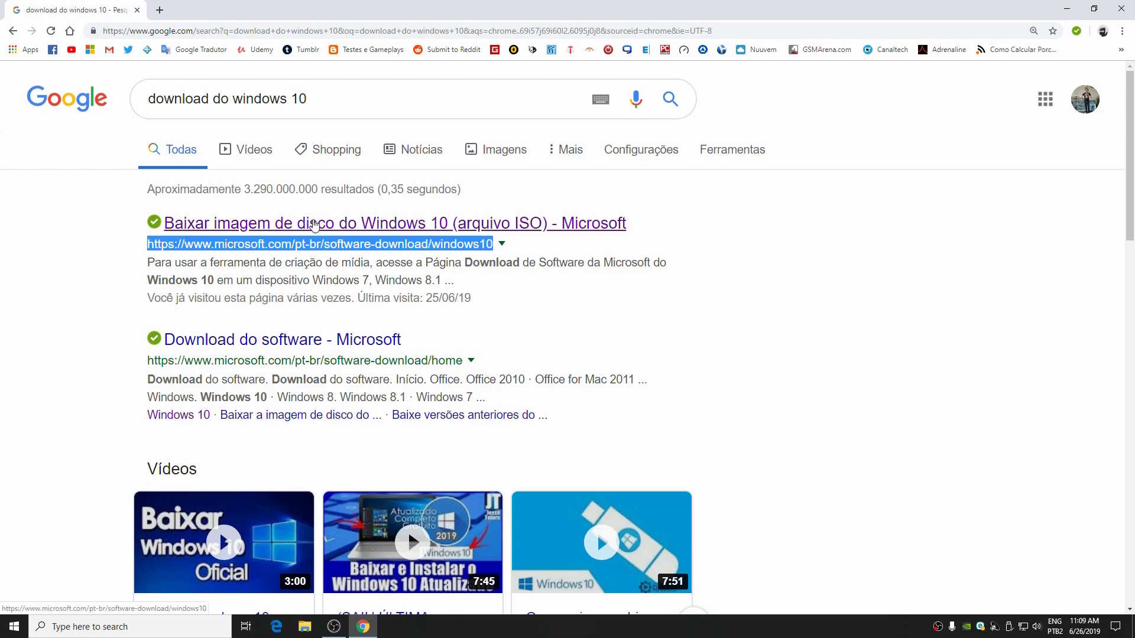
left_click(312, 230)
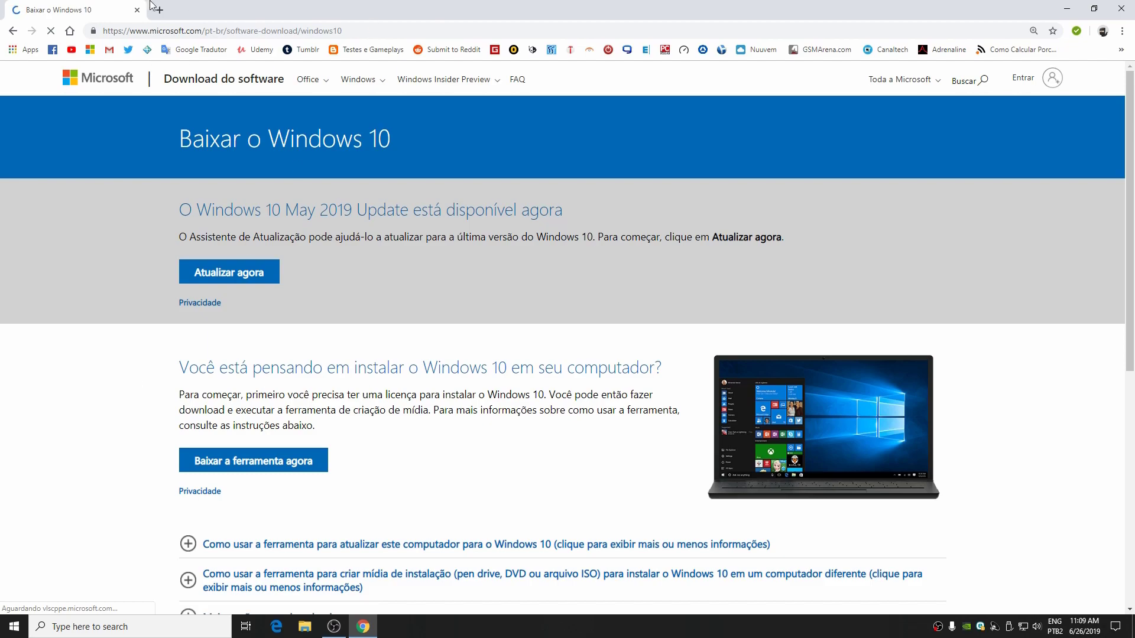
scroll(88, 225, "down", 2)
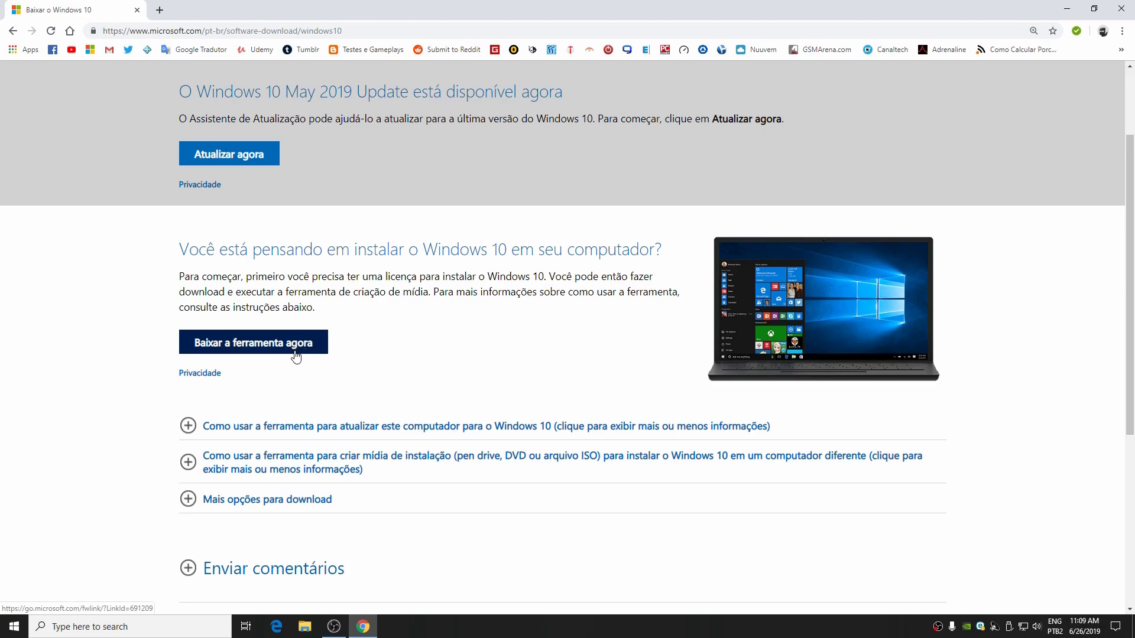
left_click(236, 338)
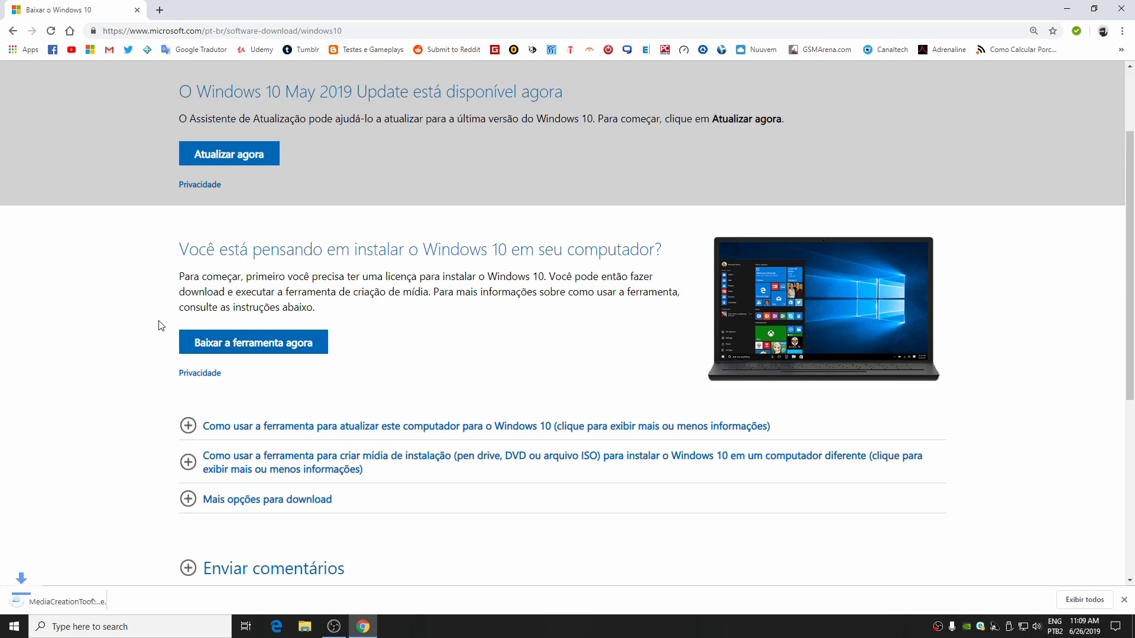
Run the downloaded media creation tool, allow it to start, and minimize the browser to leave only the setup window on the desktop.
left_click(83, 595)
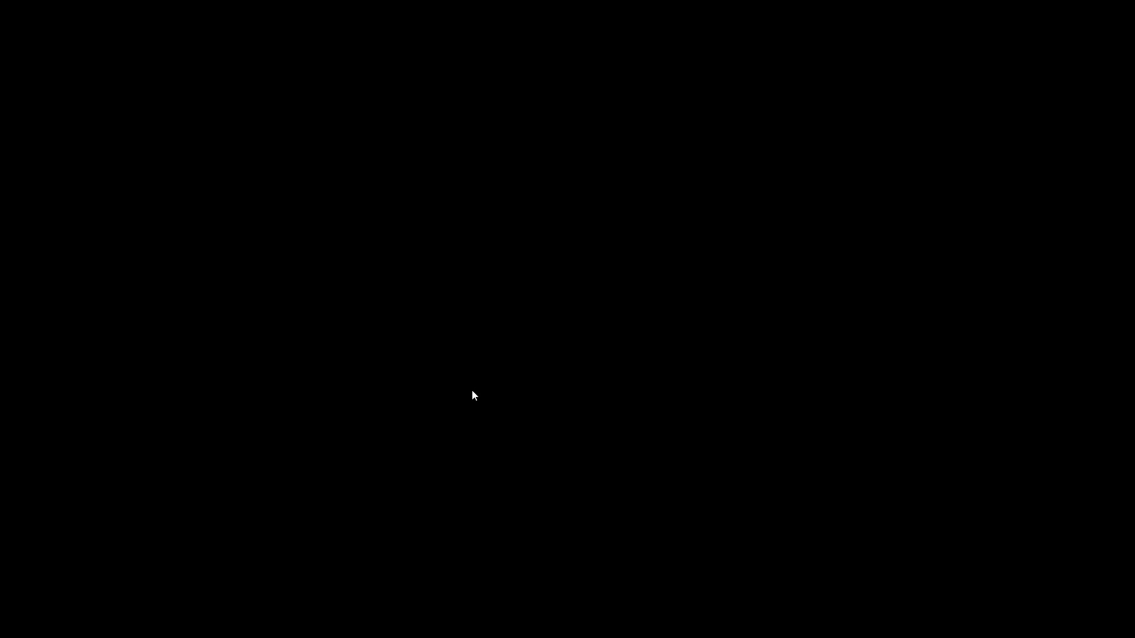
left_click(499, 371)
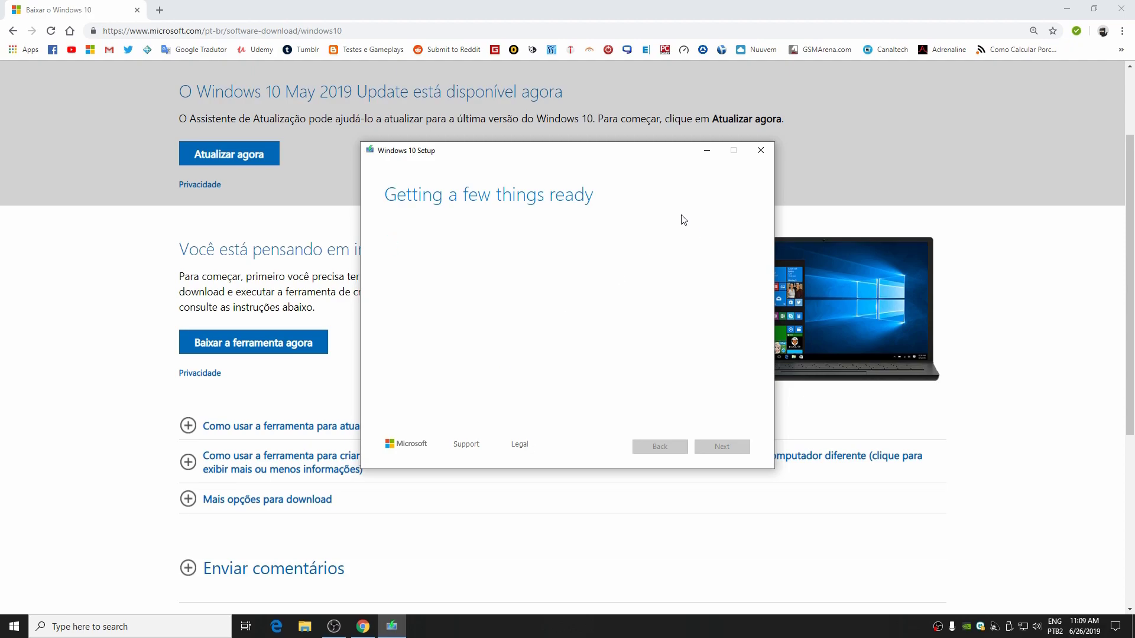
left_click(1067, 9)
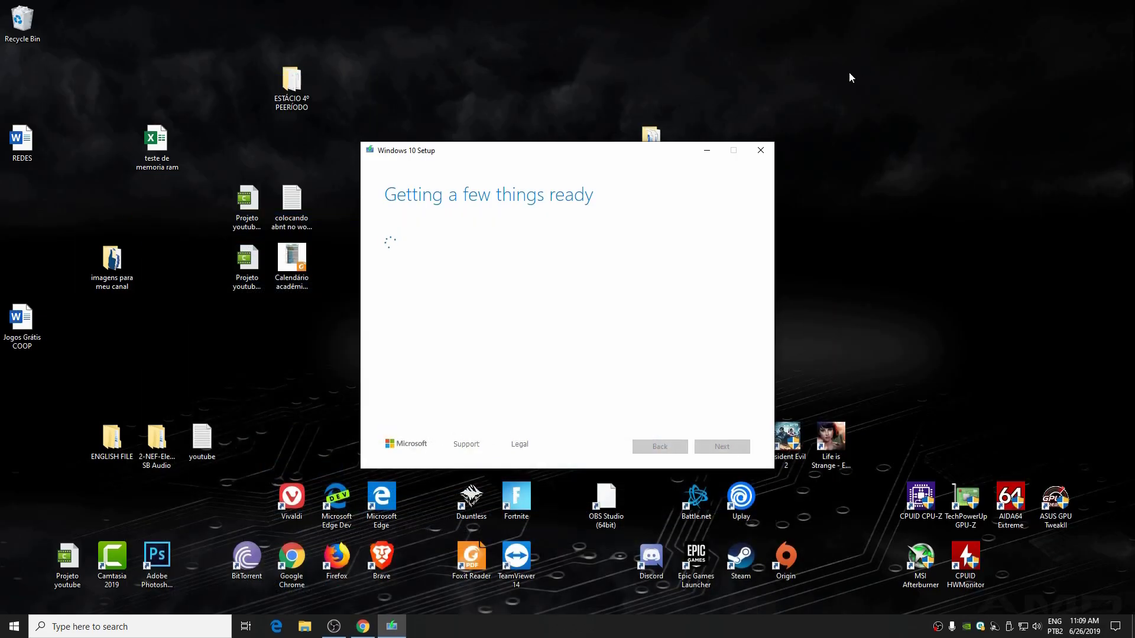
right_click(844, 75)
left_click(868, 111)
left_click(437, 205)
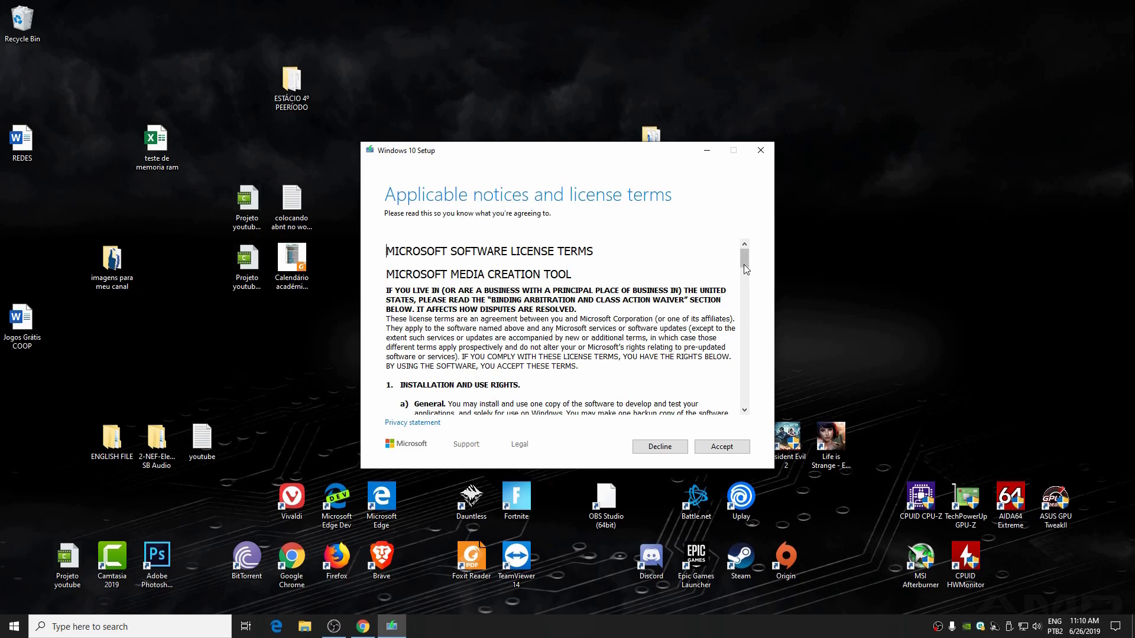
Accept the license terms and choose to create installation media (USB flash drive, DVD, or ISO file) for another PC.
left_click_drag(744, 258, 749, 397)
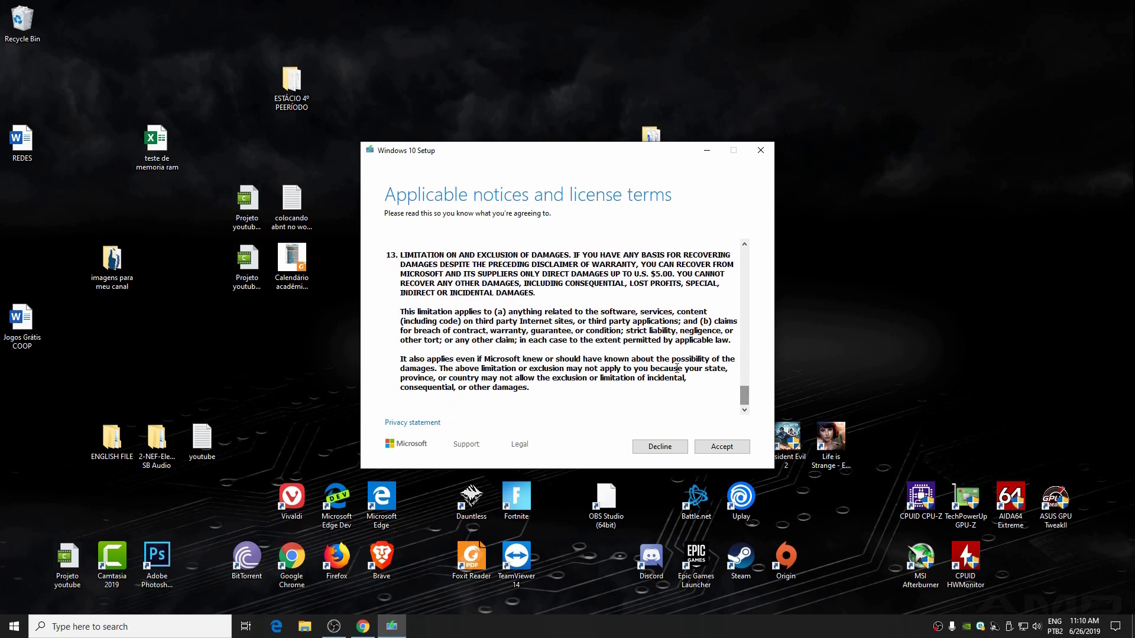
left_click(733, 447)
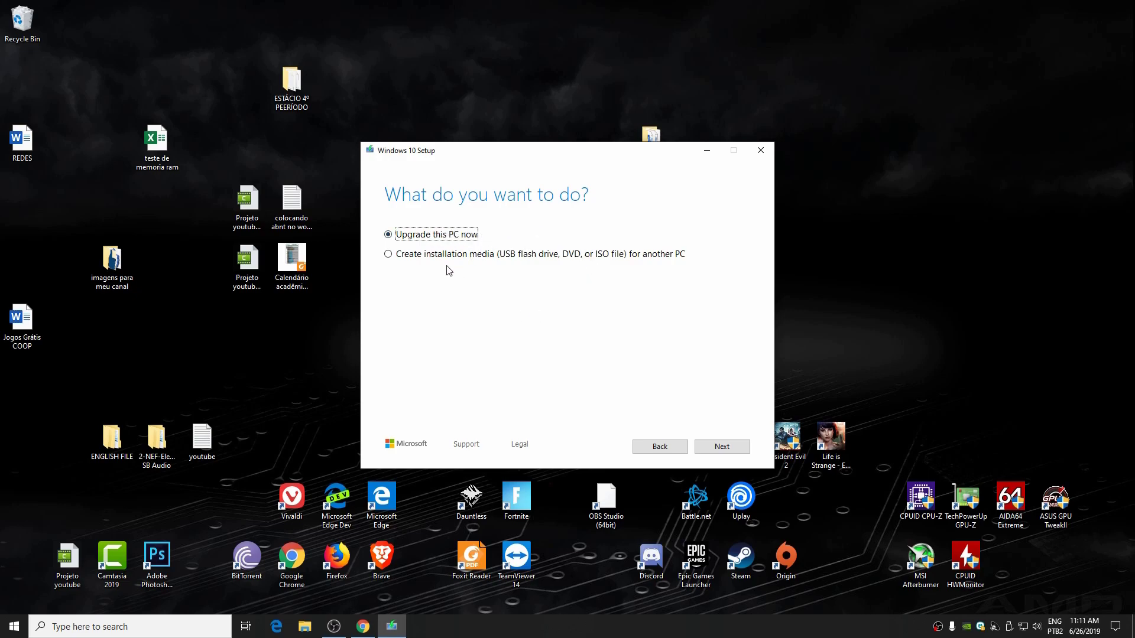
left_click(389, 255)
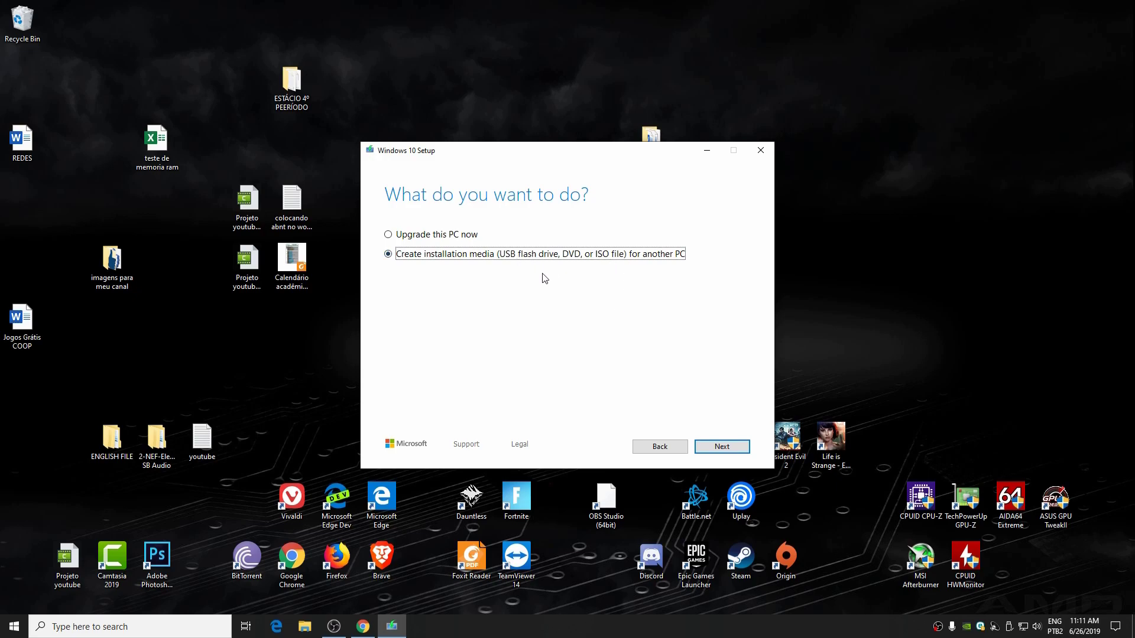
left_click(736, 448)
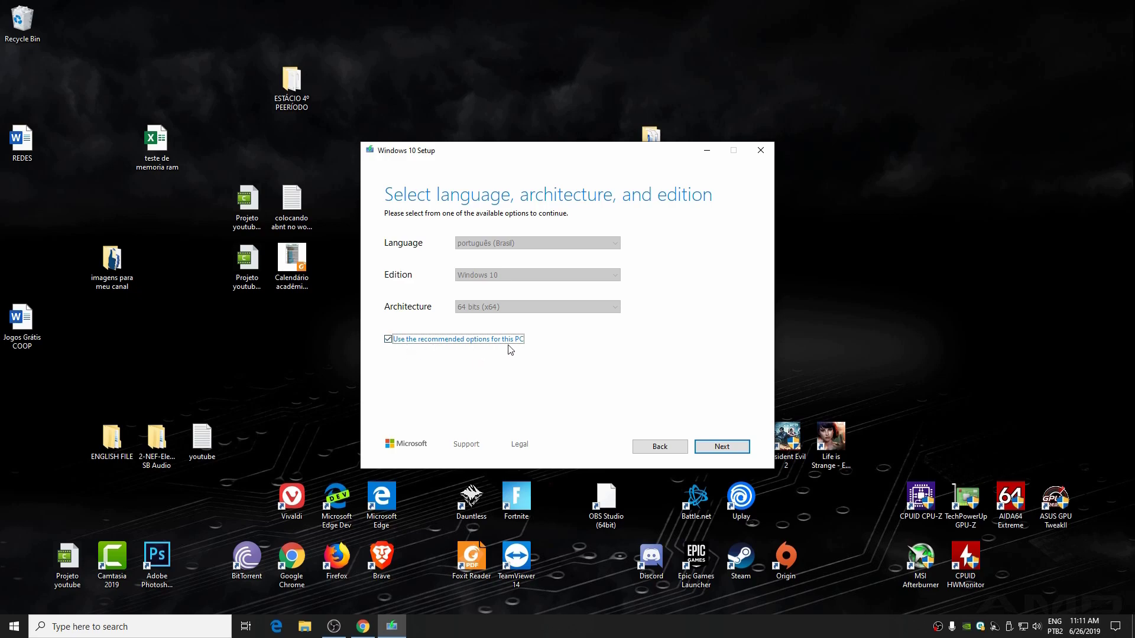
Examine the available language, edition and architecture choices with the recommended options turned off, and turn the recommended options back on.
left_click(388, 341)
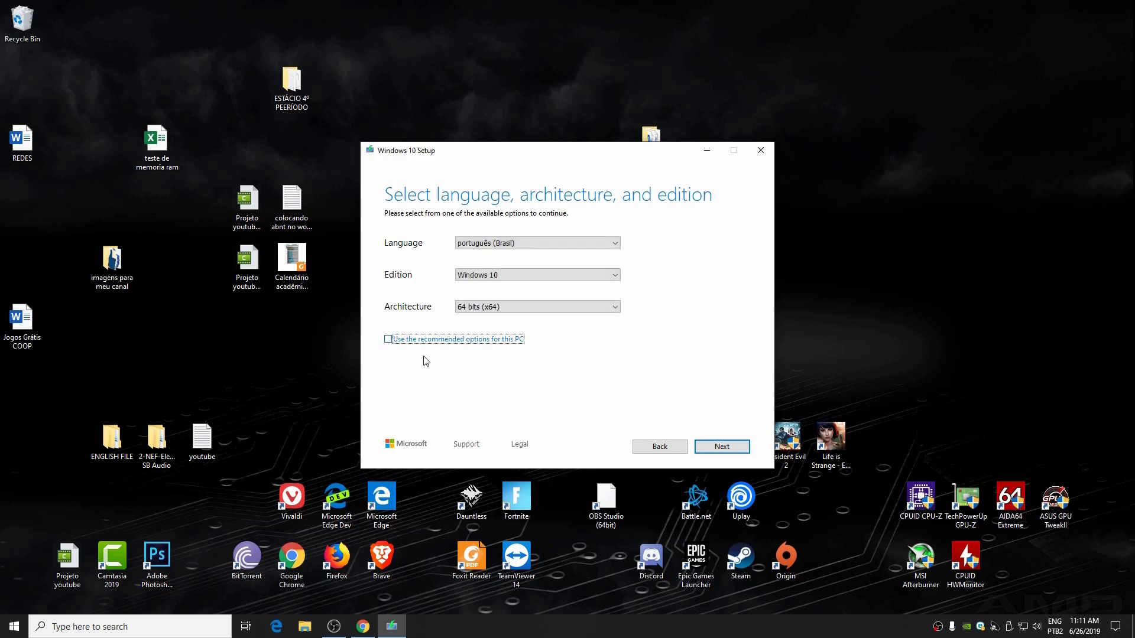
left_click(471, 244)
left_click_drag(617, 320, 682, 373)
left_click(686, 363)
left_click(514, 278)
left_click(509, 287)
left_click(506, 307)
left_click(506, 308)
left_click(494, 308)
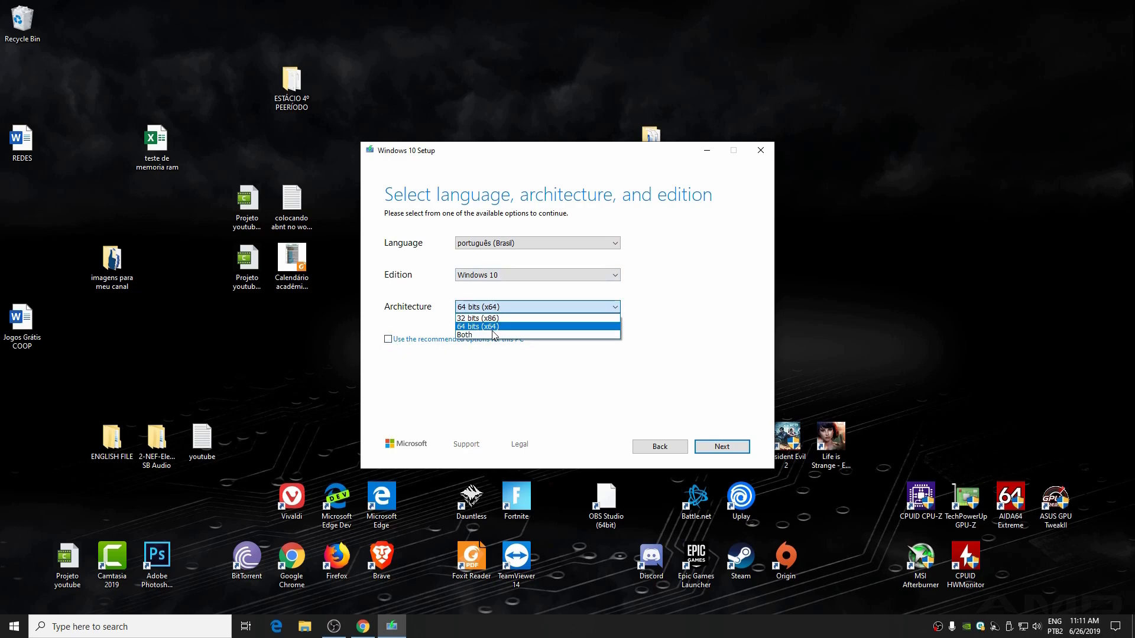
left_click(652, 306)
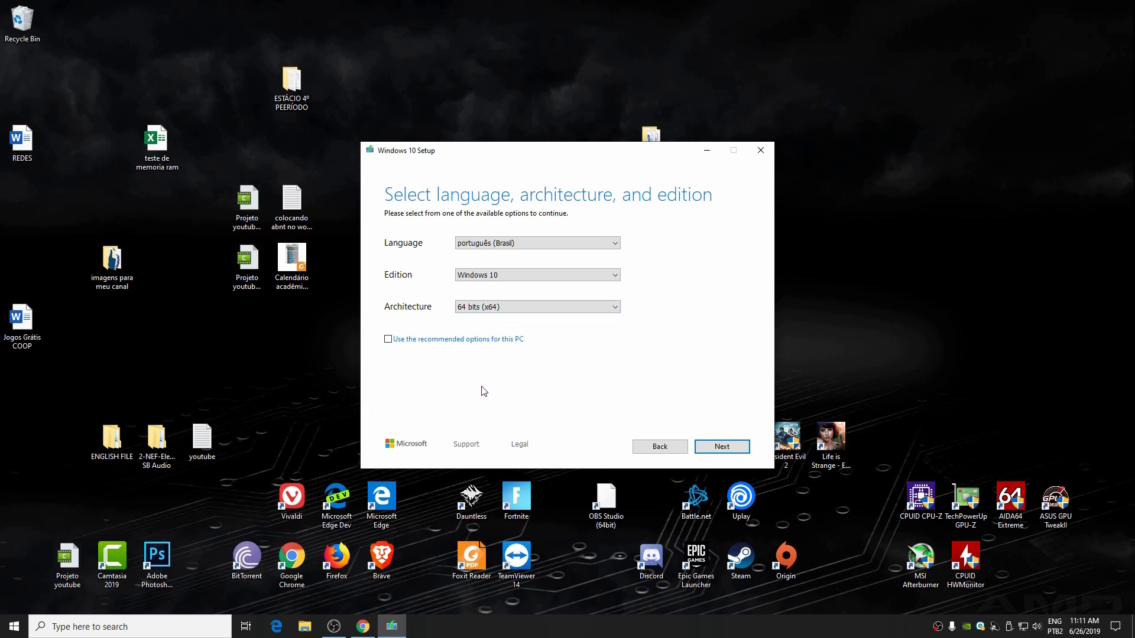
left_click(389, 339)
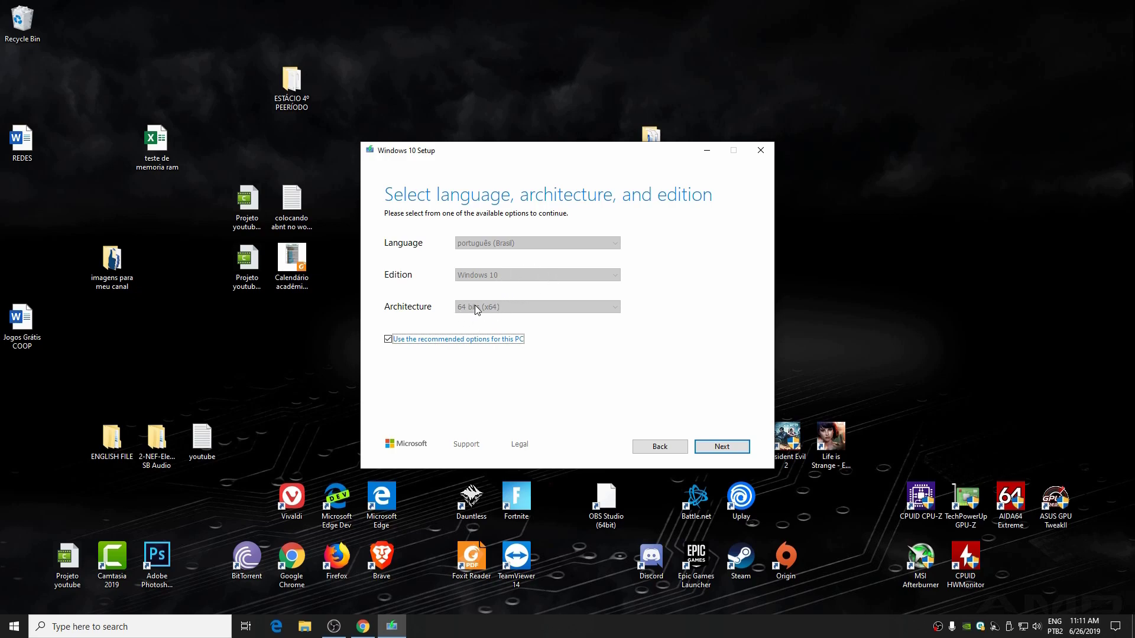
Continue with the recommended options and create the installation media on the USB flash drive E:, checking the drive in File Explorer.
left_click(722, 448)
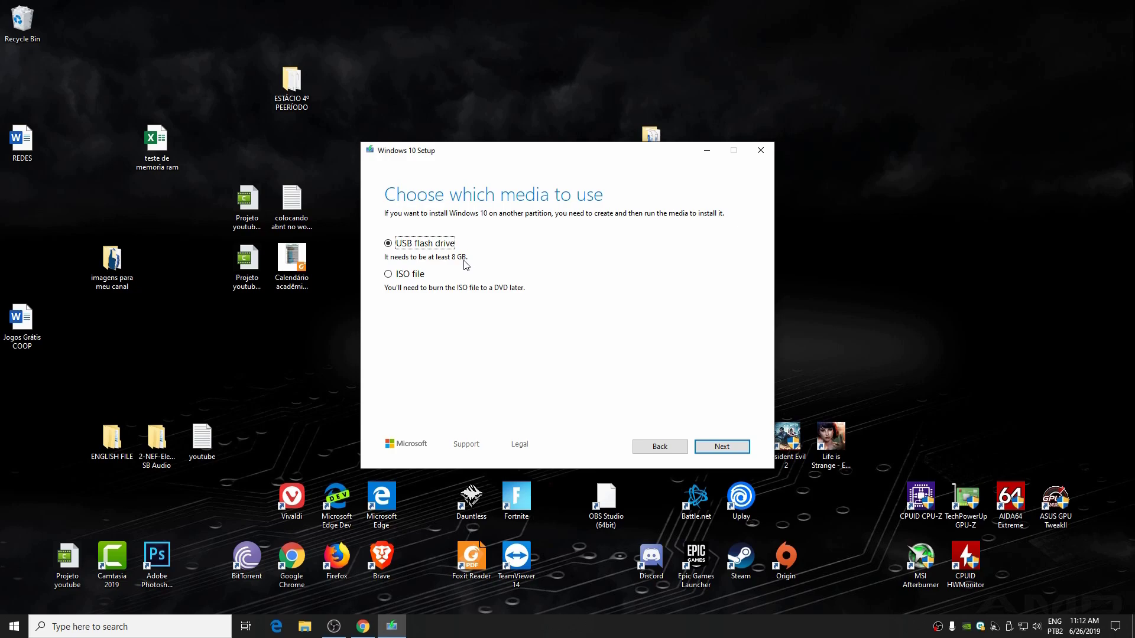
left_click(727, 450)
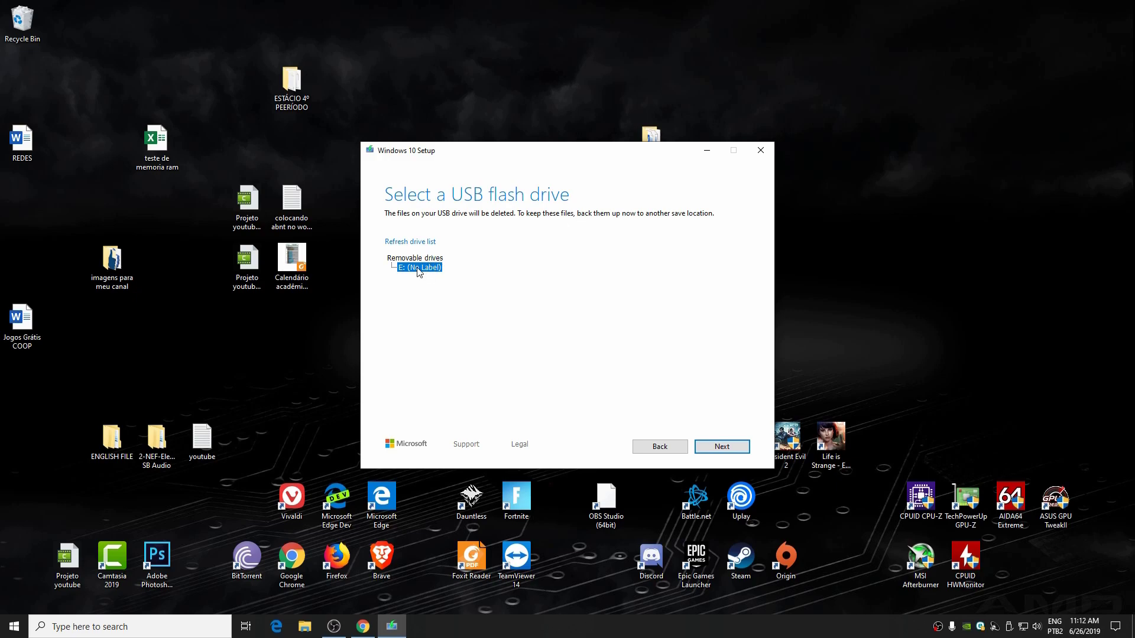
left_click_drag(532, 26, 775, 76)
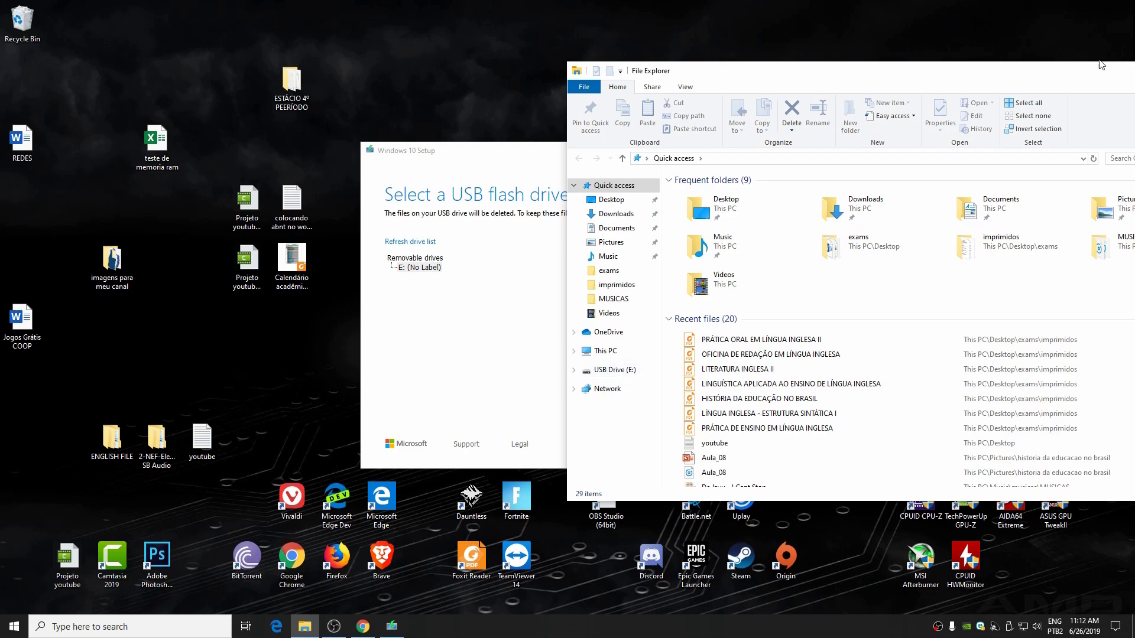
left_click_drag(1083, 71, 903, 59)
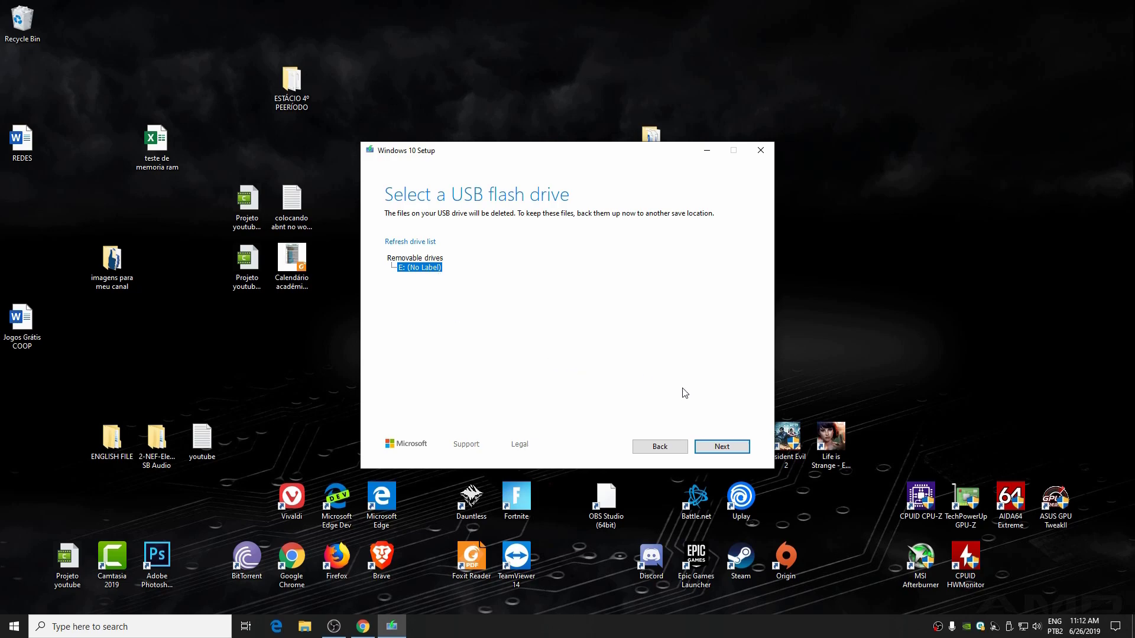
left_click(737, 456)
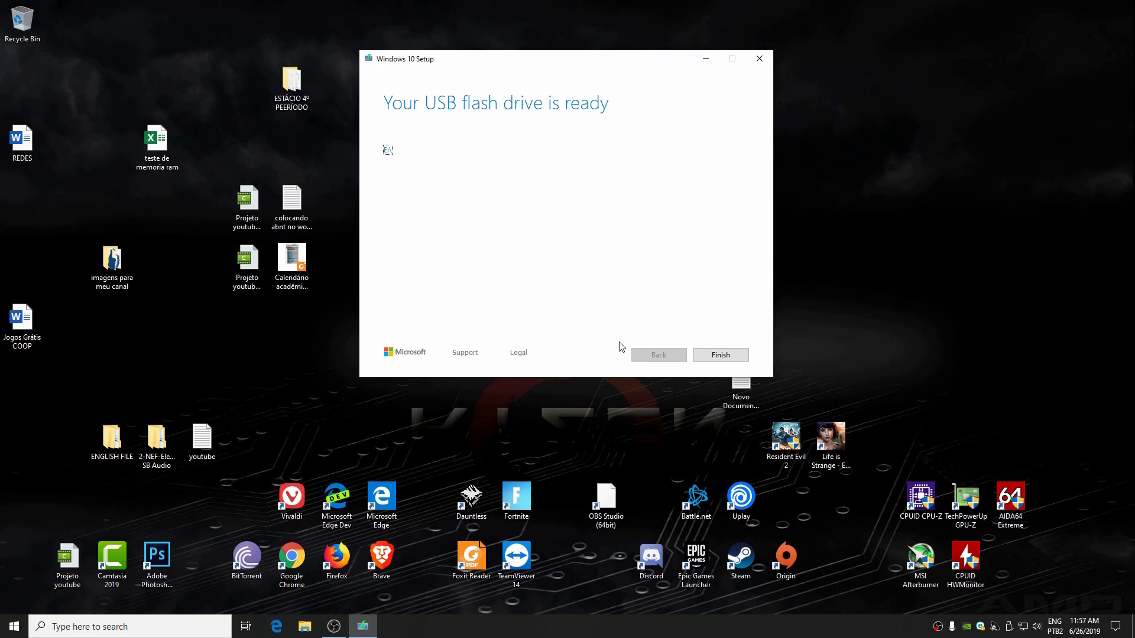
left_click_drag(546, 63, 510, 92)
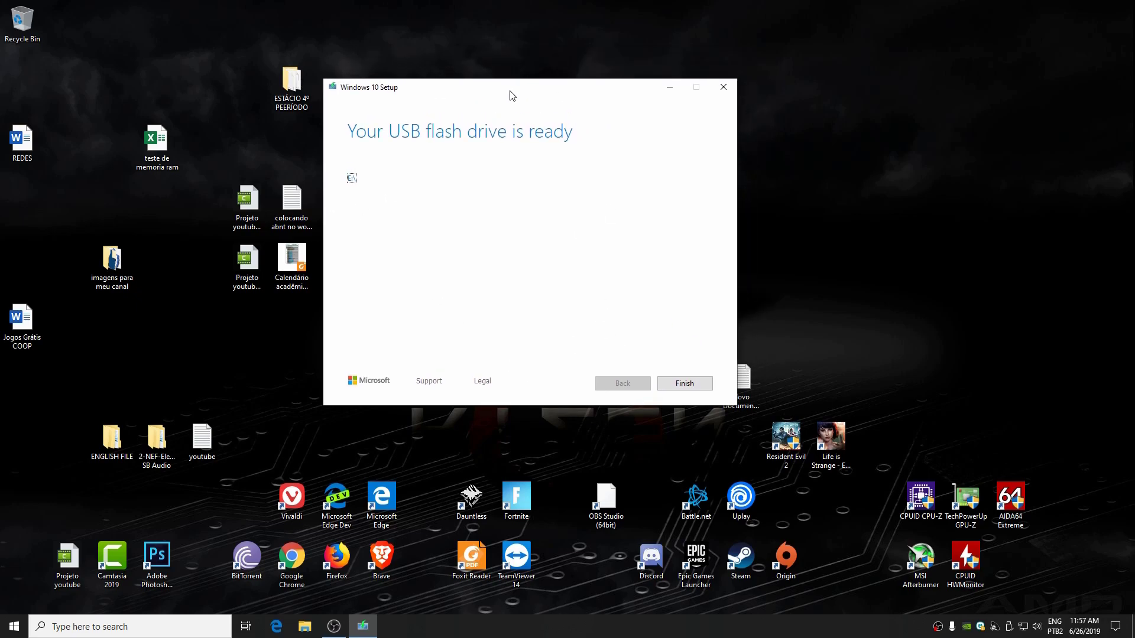